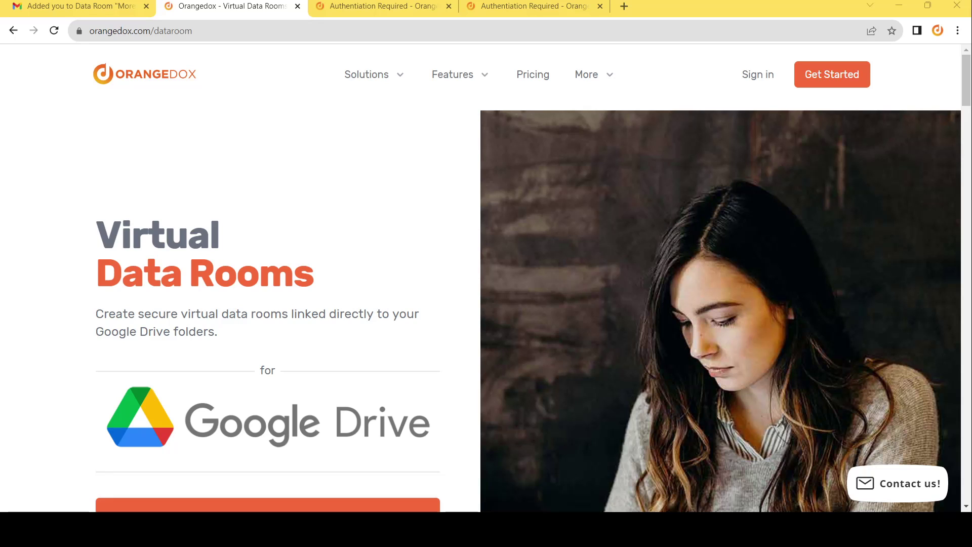
# - Sign in to Orangedox with a Google account
pyautogui.click(818, 81)
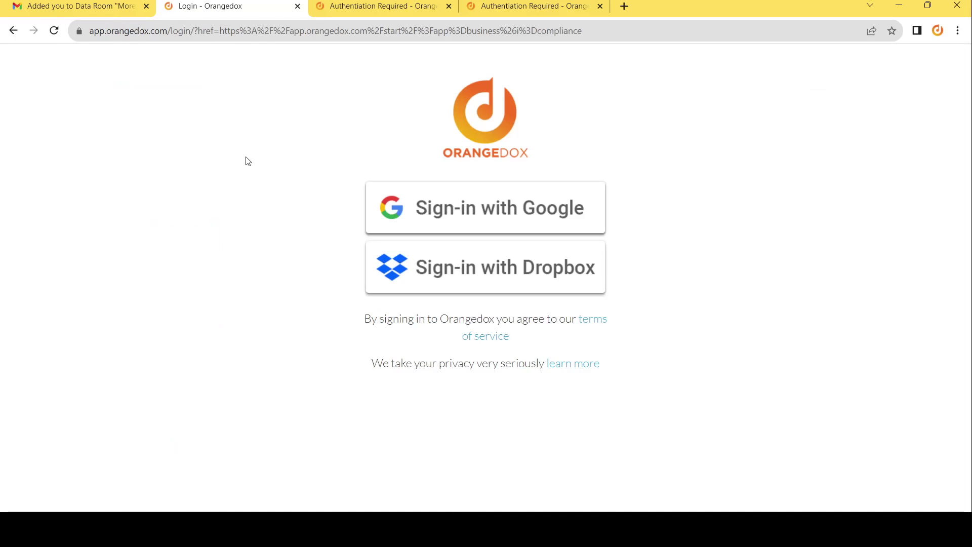
pyautogui.click(441, 207)
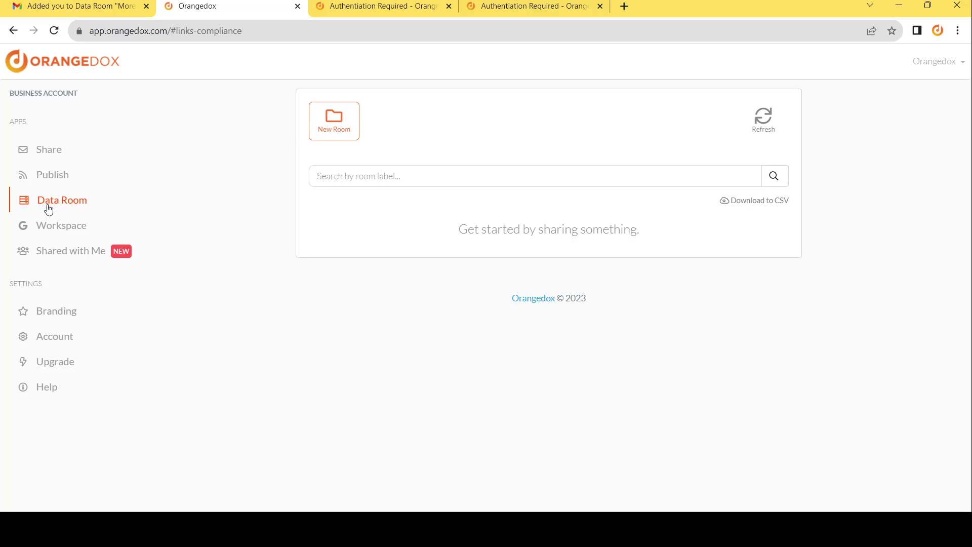
# - Start a new data room titled 'Morel Data Room'
pyautogui.click(345, 122)
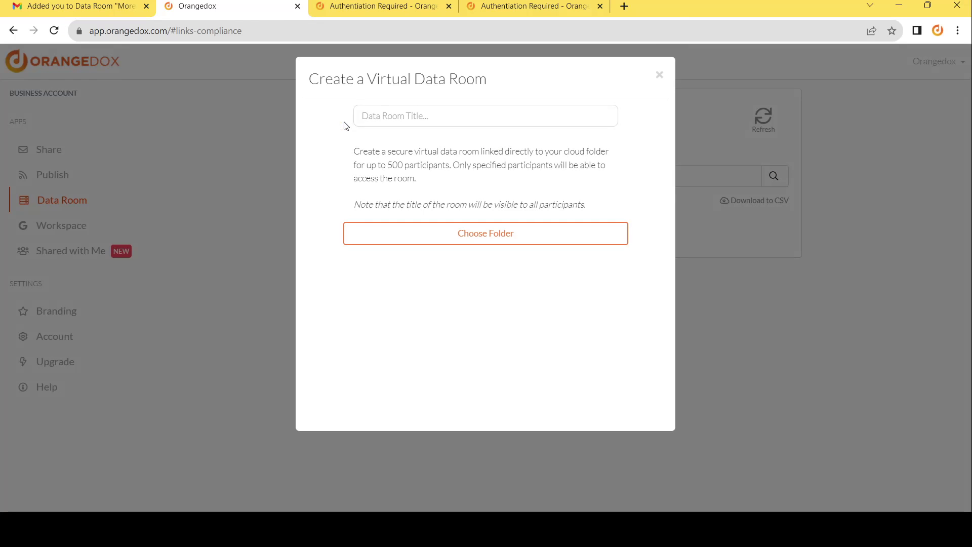
pyautogui.click(406, 110)
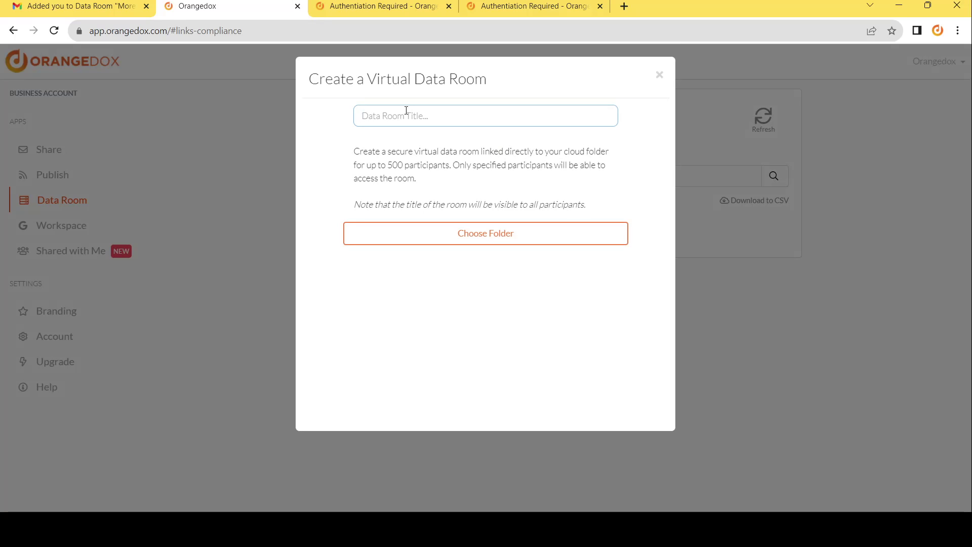
pyautogui.write('Morel Data')
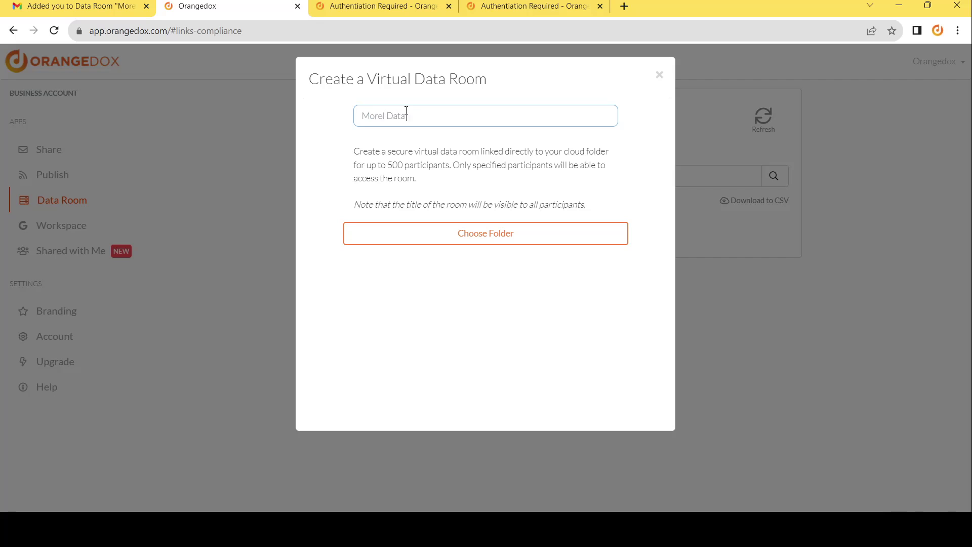
pyautogui.write(' Room')
# - Select the Data Room Example folder in My Drive as the room's source folder
pyautogui.click(441, 241)
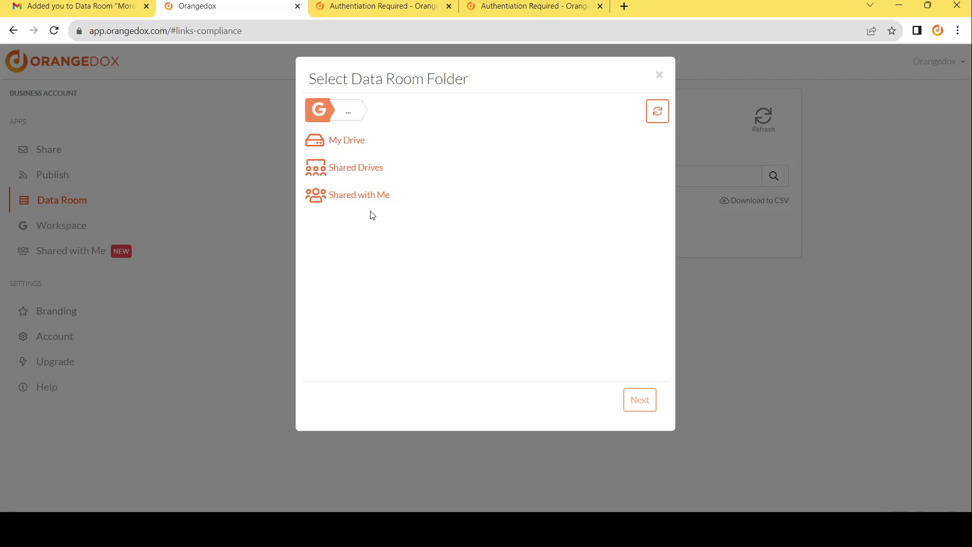
pyautogui.click(356, 169)
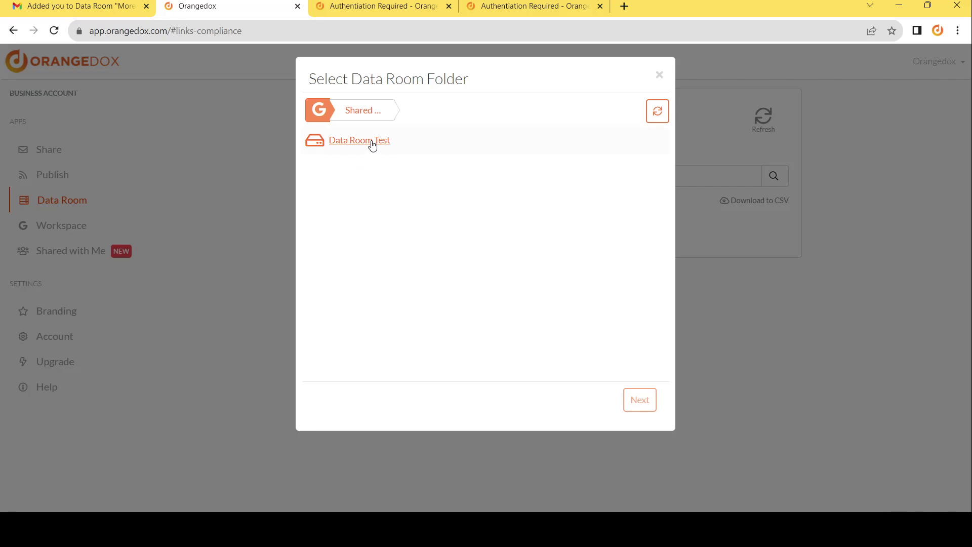
pyautogui.click(372, 145)
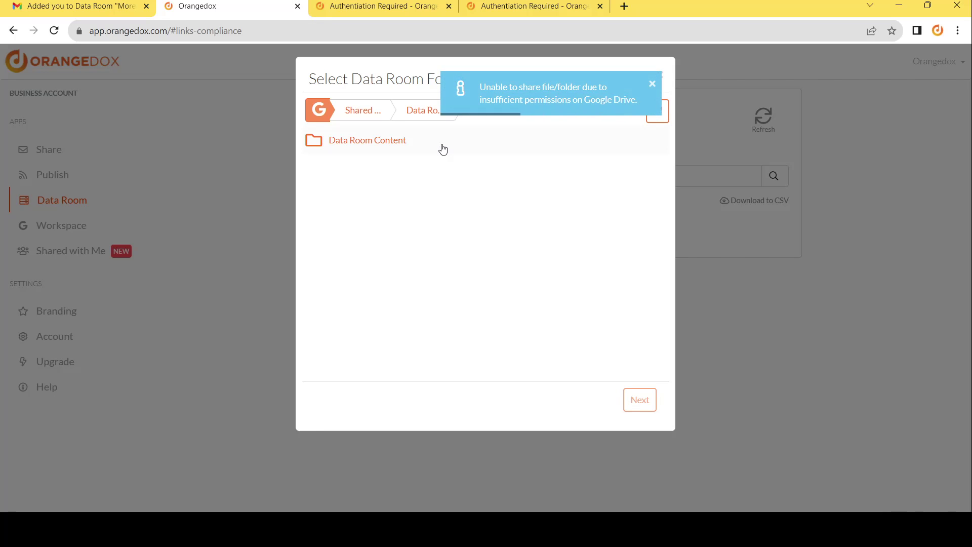
pyautogui.click(363, 110)
pyautogui.click(327, 111)
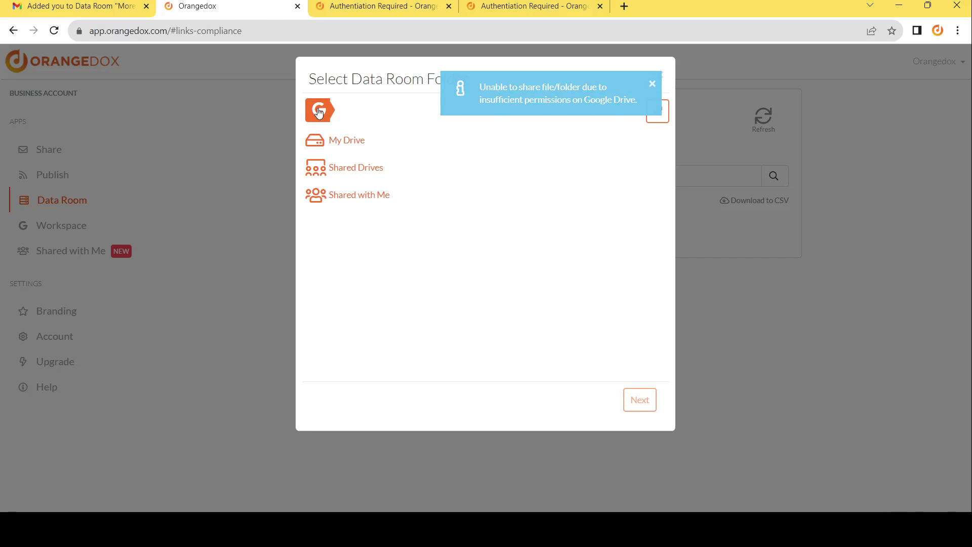
pyautogui.click(332, 142)
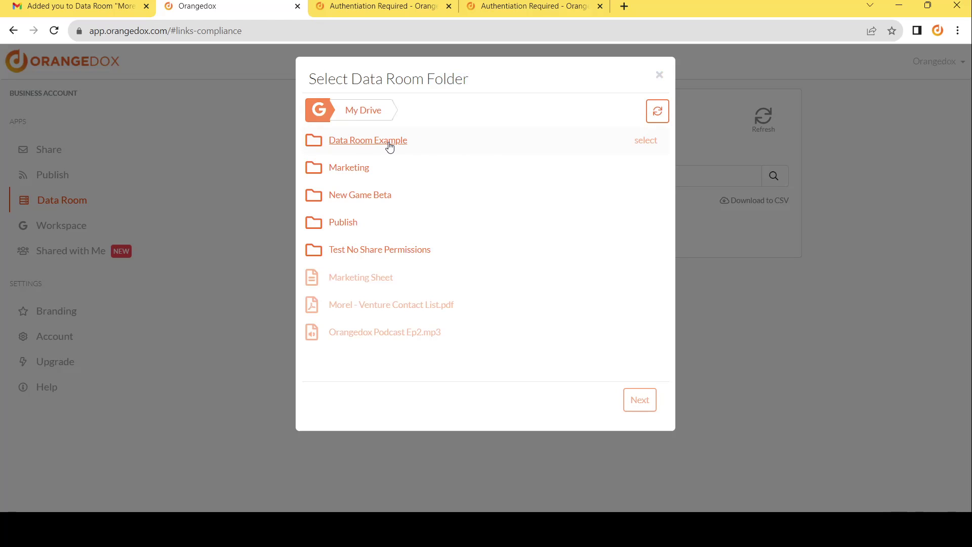
pyautogui.click(649, 145)
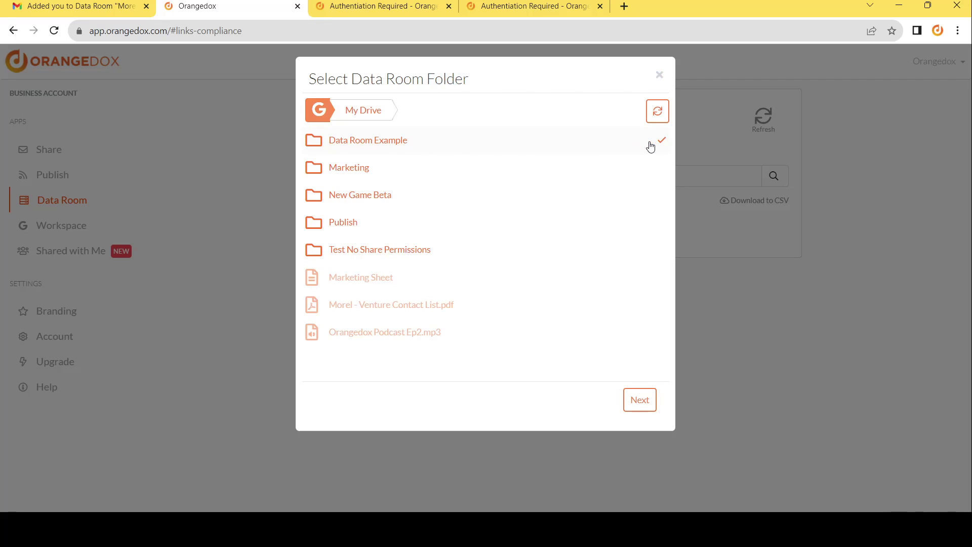
pyautogui.click(389, 148)
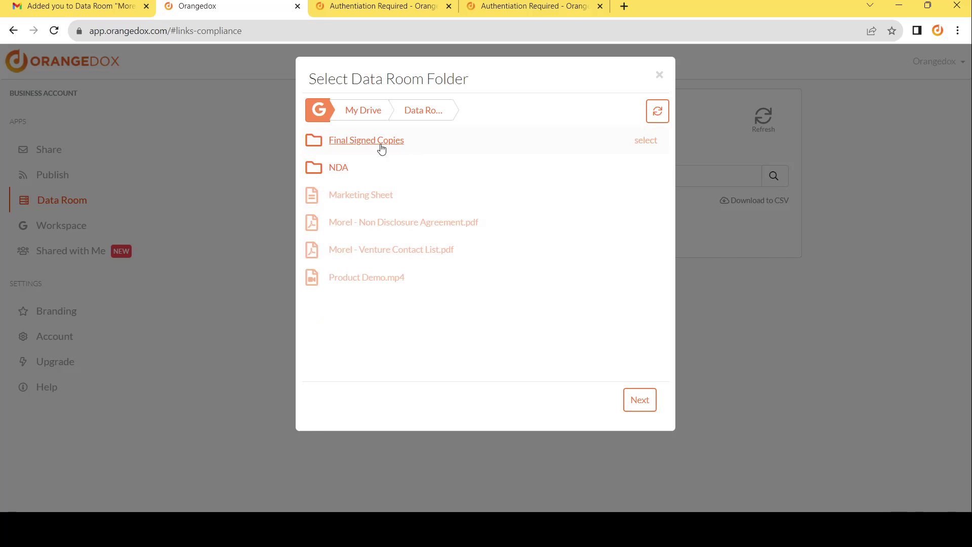
pyautogui.click(367, 116)
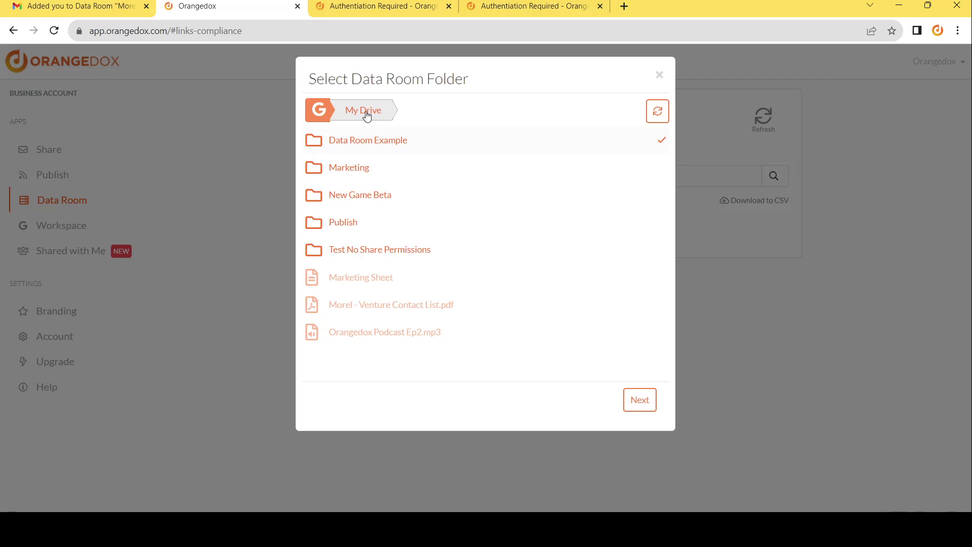
pyautogui.click(638, 401)
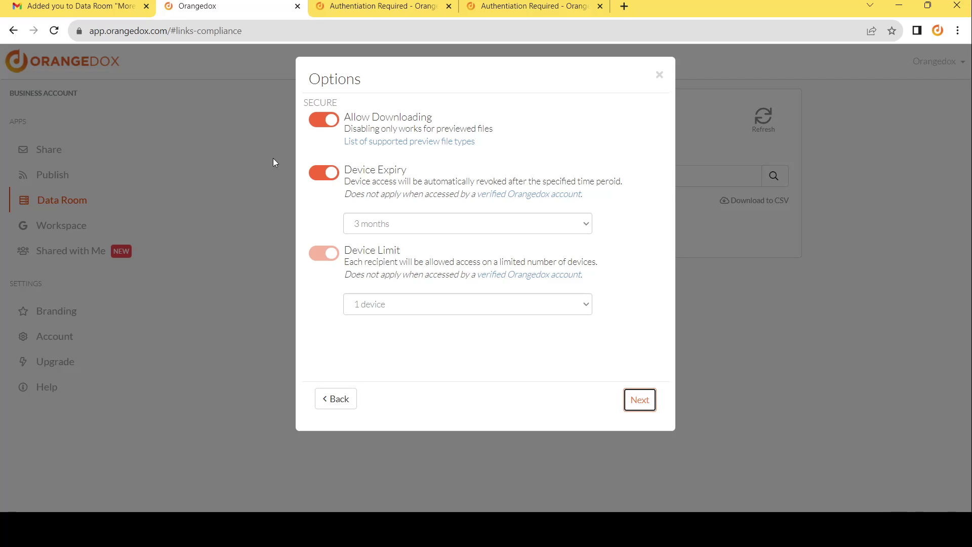
# - Turn off file downloading and review the Device Expiry choices
pyautogui.click(317, 123)
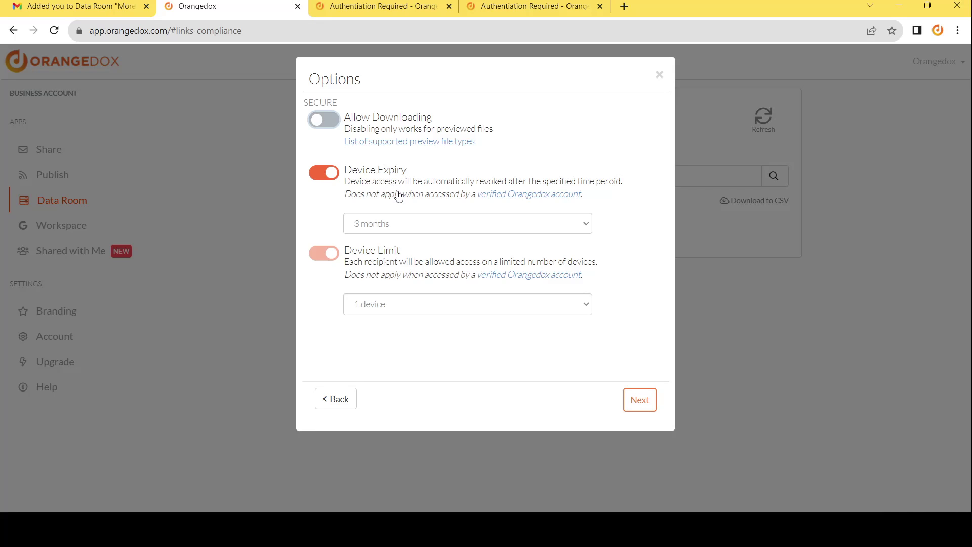
pyautogui.click(414, 229)
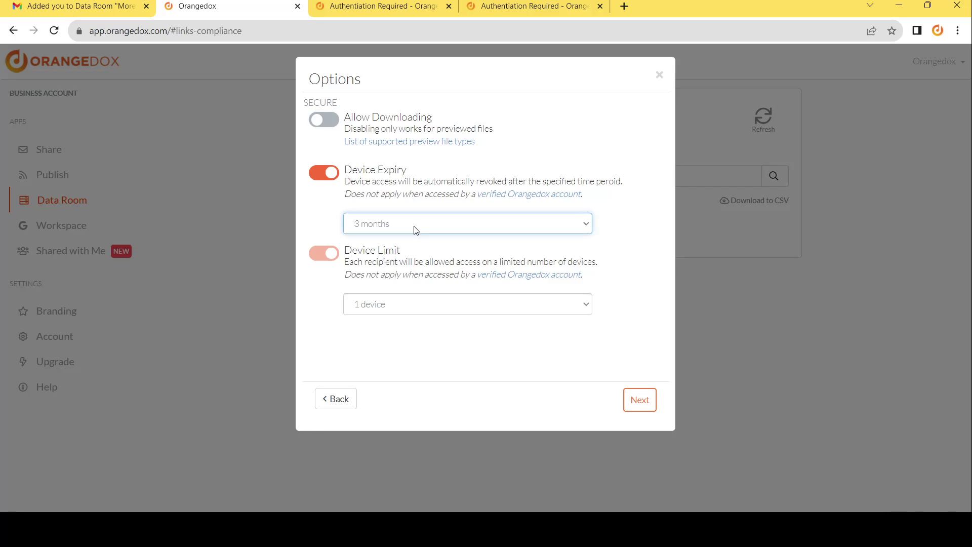
# - Keep Device Expiry at 3 months and Device Limit at 1 device
pyautogui.click(330, 212)
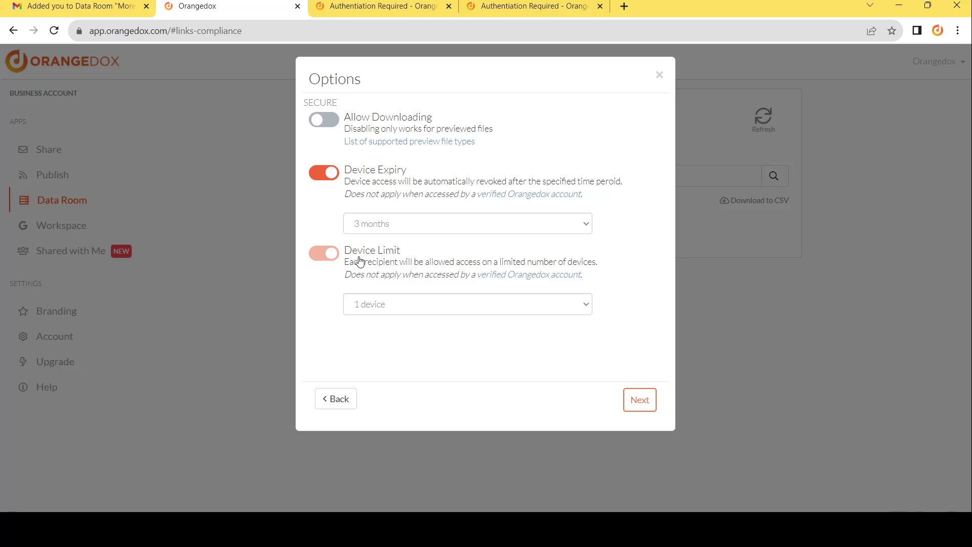
pyautogui.click(401, 307)
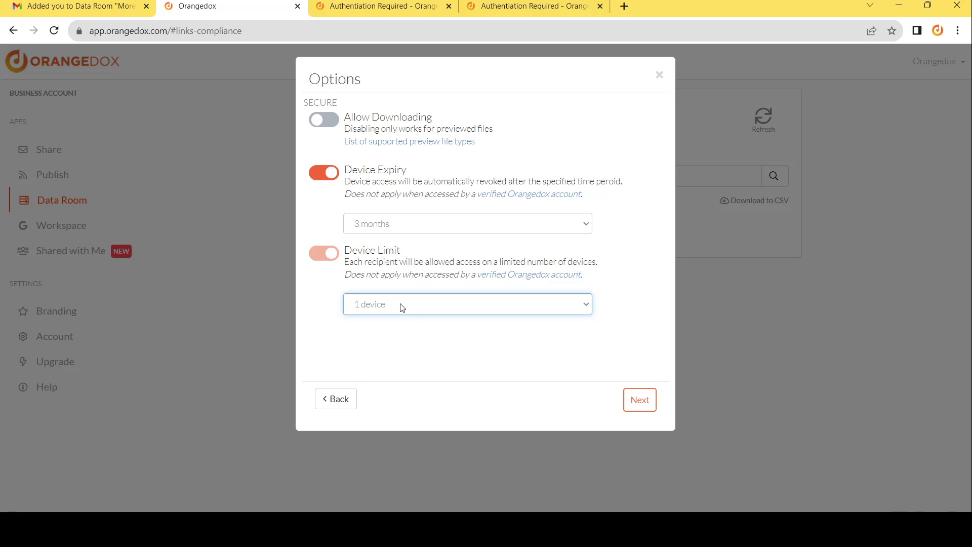
pyautogui.click(616, 278)
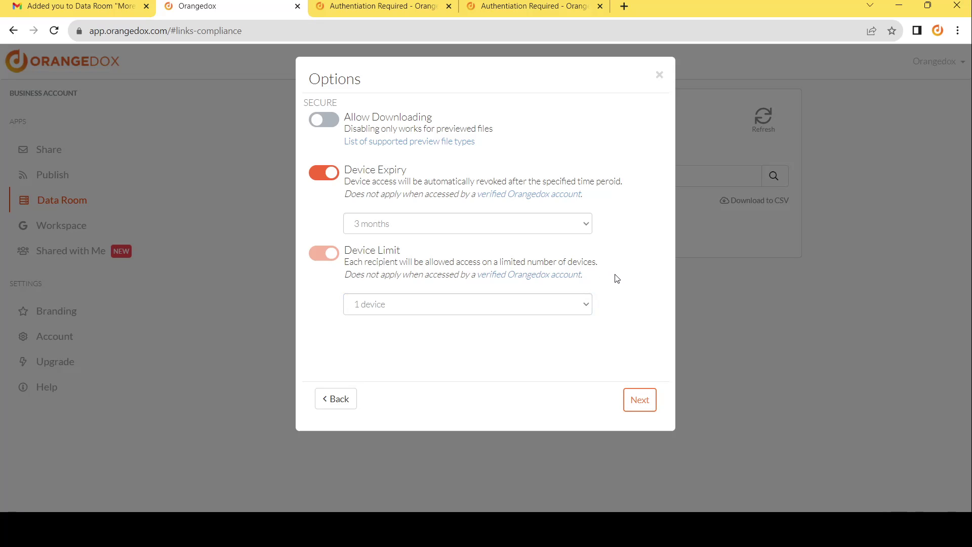
pyautogui.click(637, 404)
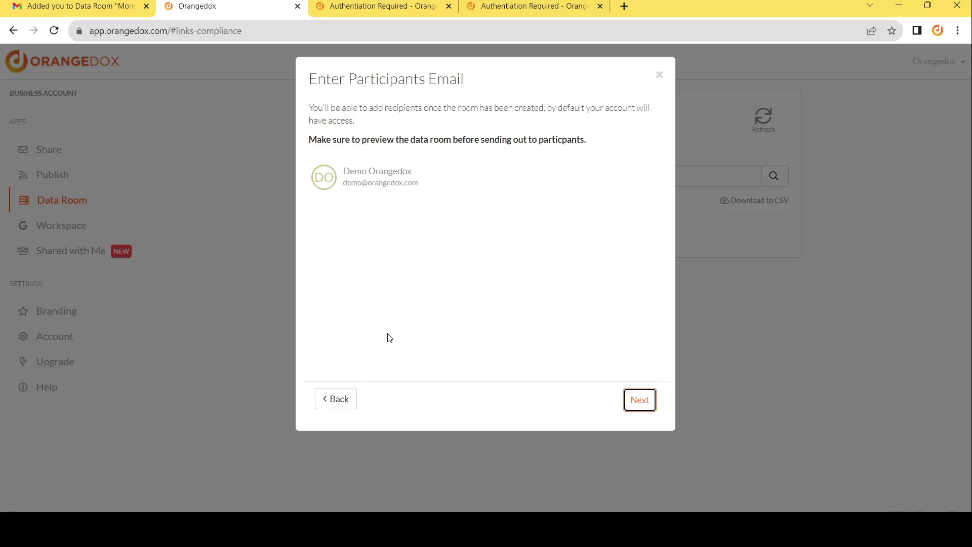
# - Create Morel Data Room with Automatically Send Access Email, then show its source files
pyautogui.click(633, 400)
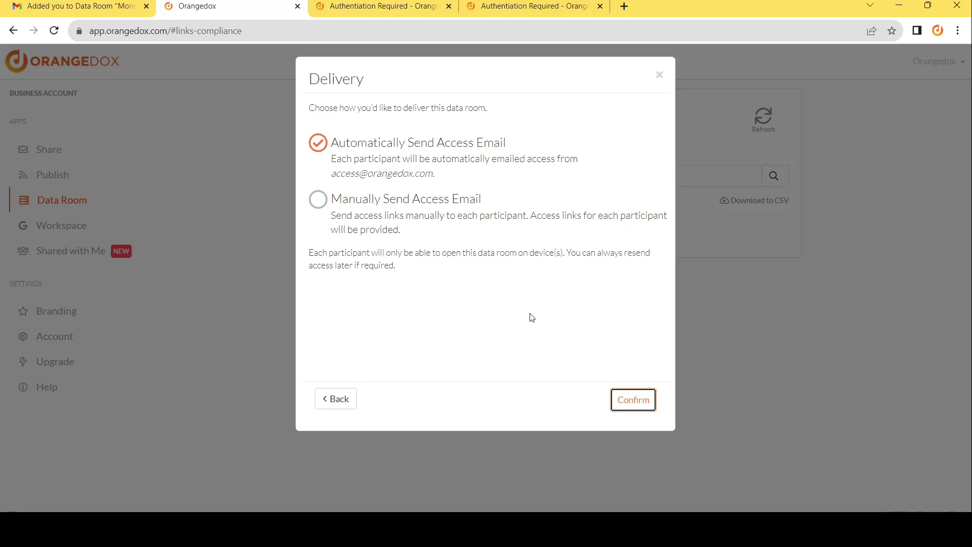
pyautogui.click(632, 403)
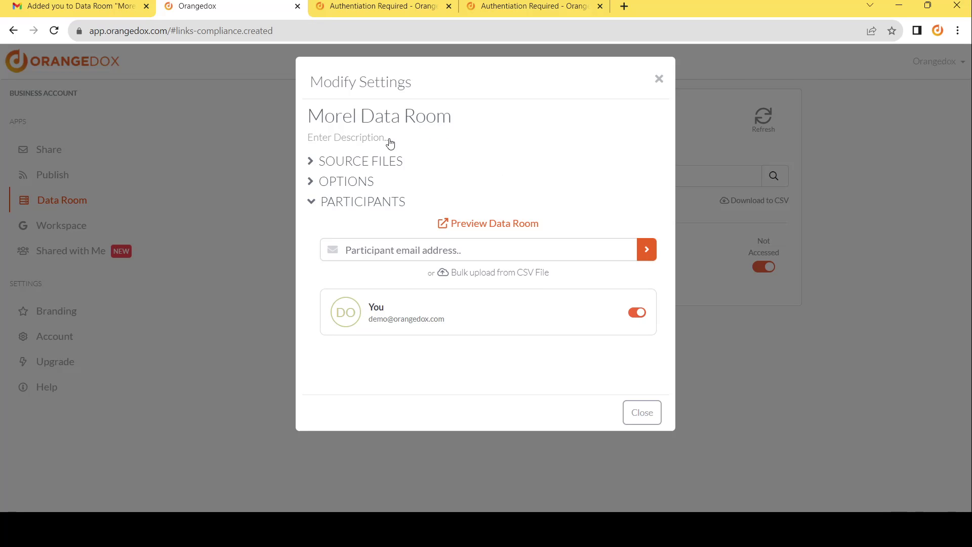
pyautogui.click(379, 170)
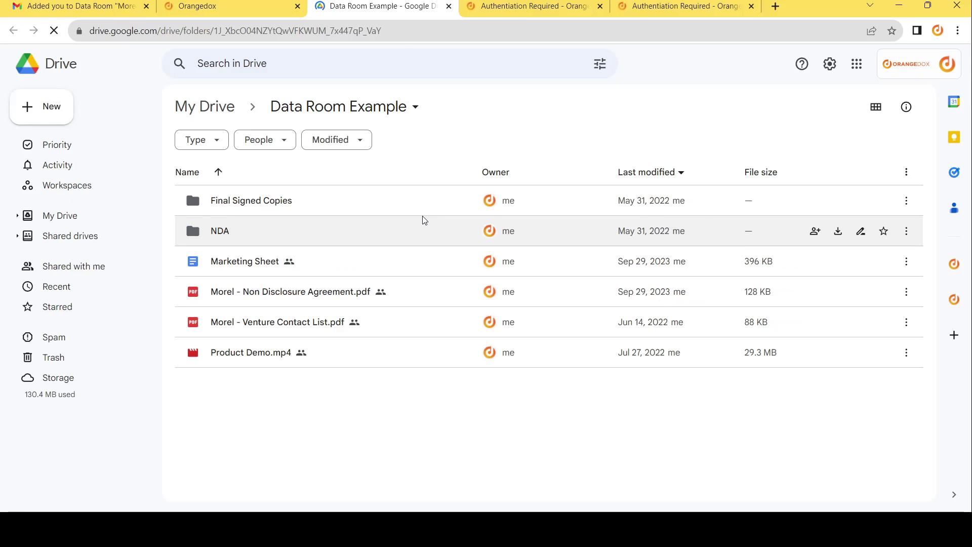
# - Review the room's options and participants, then preview Morel Data Room
pyautogui.click(263, 15)
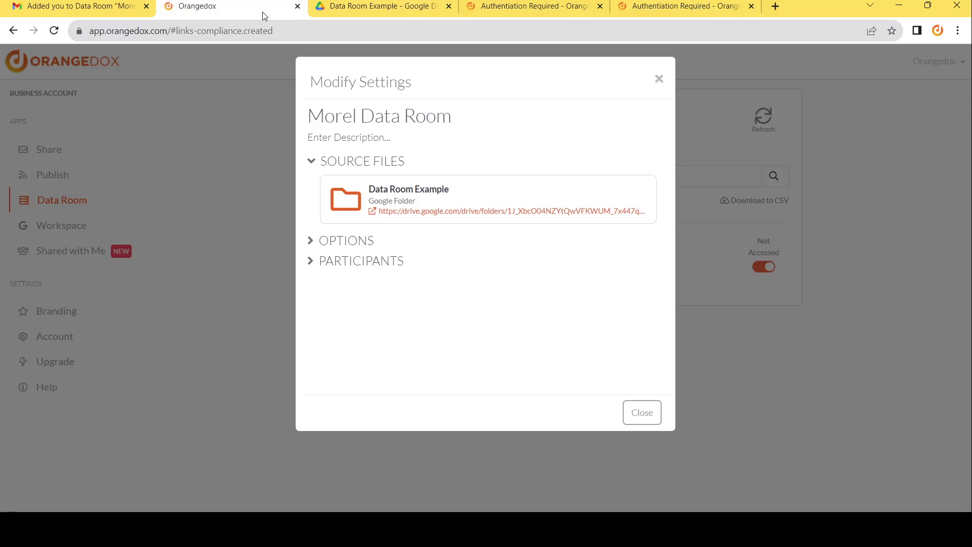
pyautogui.click(347, 241)
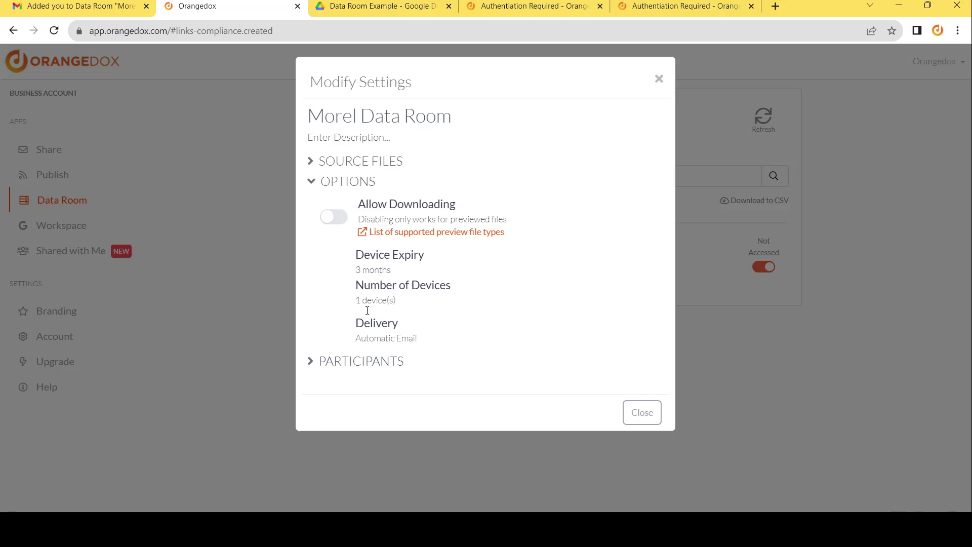
pyautogui.click(348, 362)
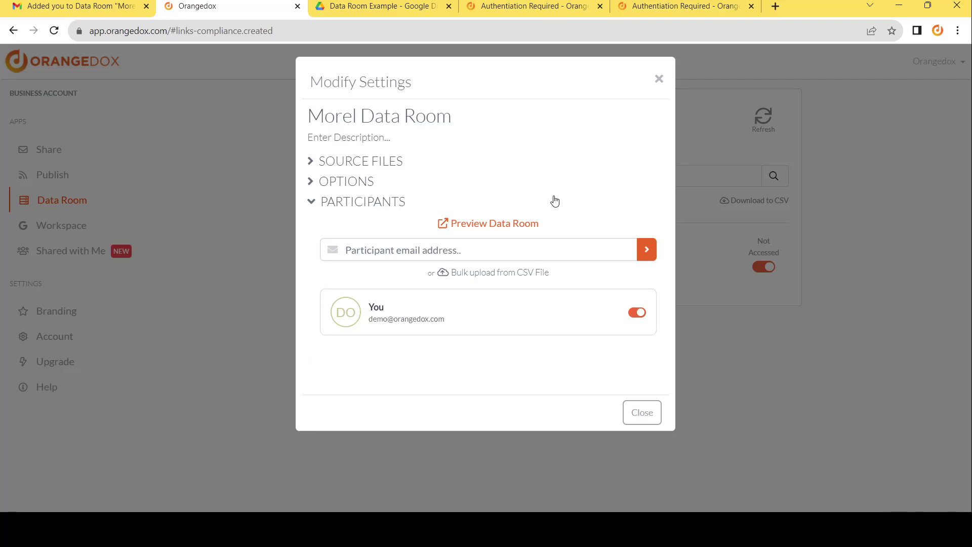
pyautogui.click(477, 227)
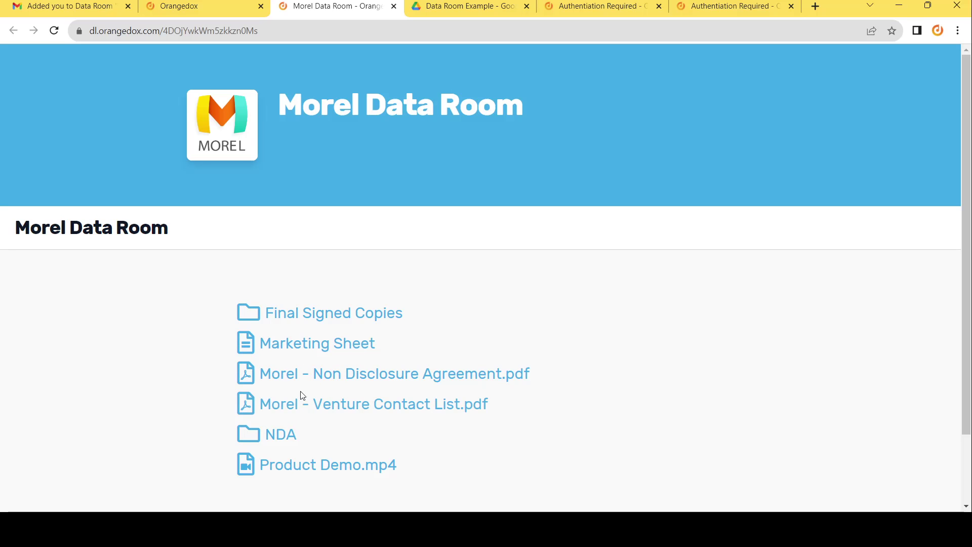
# - Check the source folder in Google Drive and preview the Marketing Sheet
pyautogui.click(486, 8)
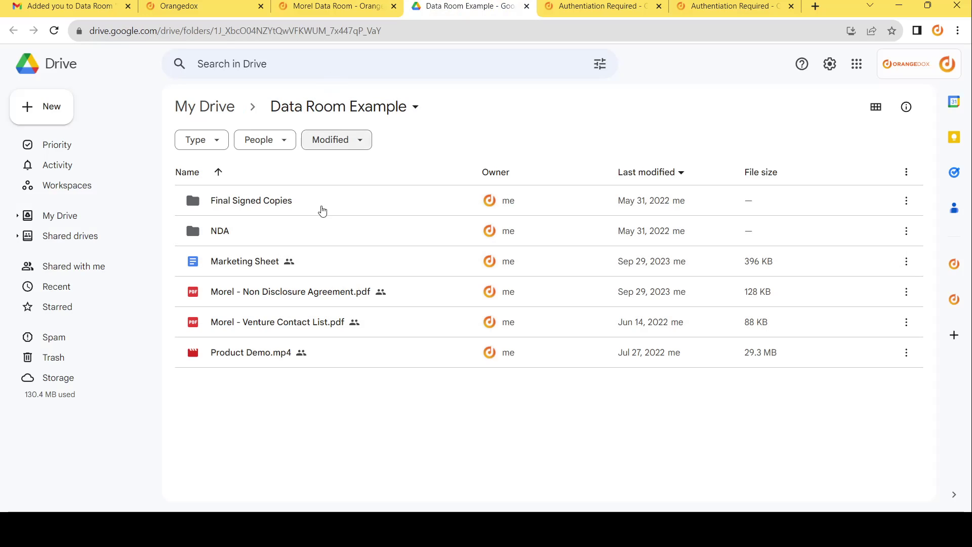
pyautogui.click(335, 12)
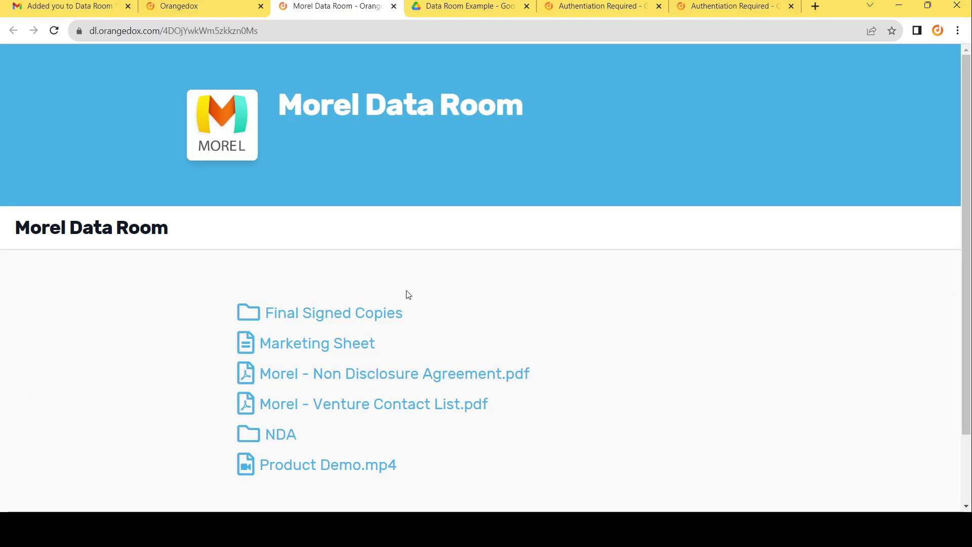
pyautogui.click(321, 344)
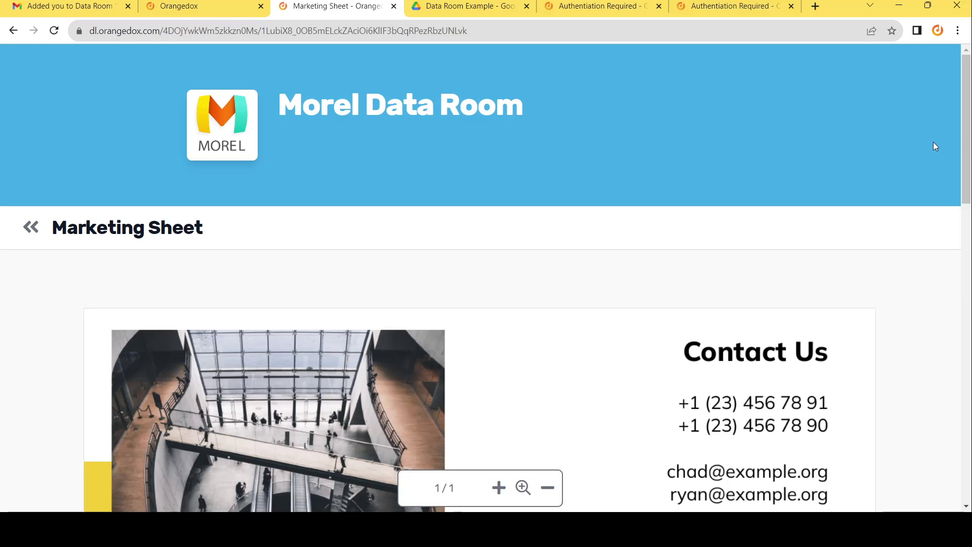
pyautogui.moveTo(967, 131); pyautogui.dragTo(970, 227)
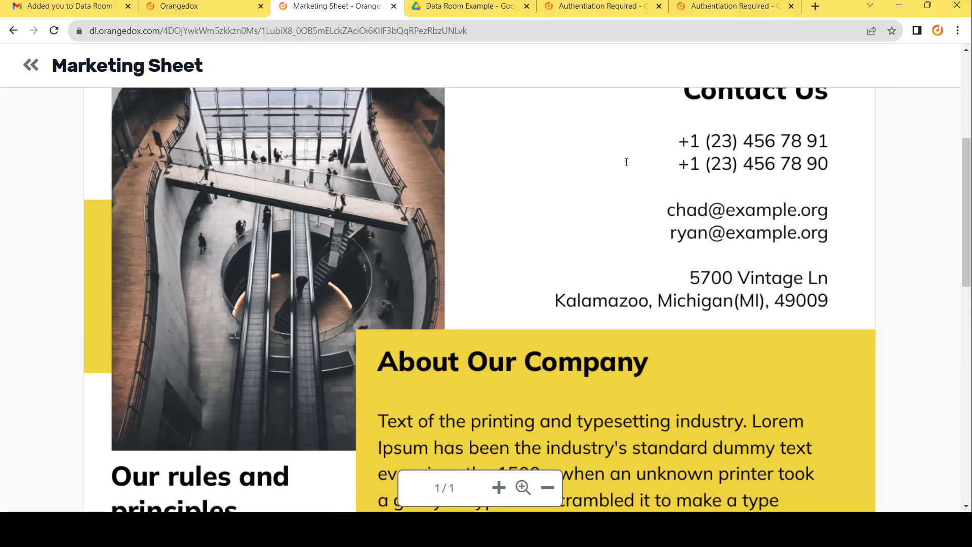
pyautogui.click(33, 71)
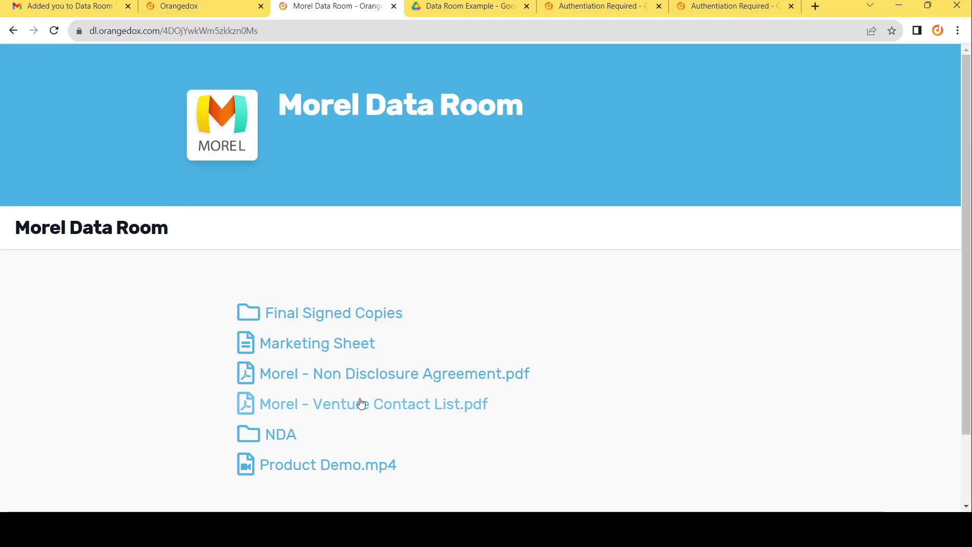
# - Preview Morel - Venture Contact List.pdf and Product Demo.mp4, then return to room settings
pyautogui.click(360, 406)
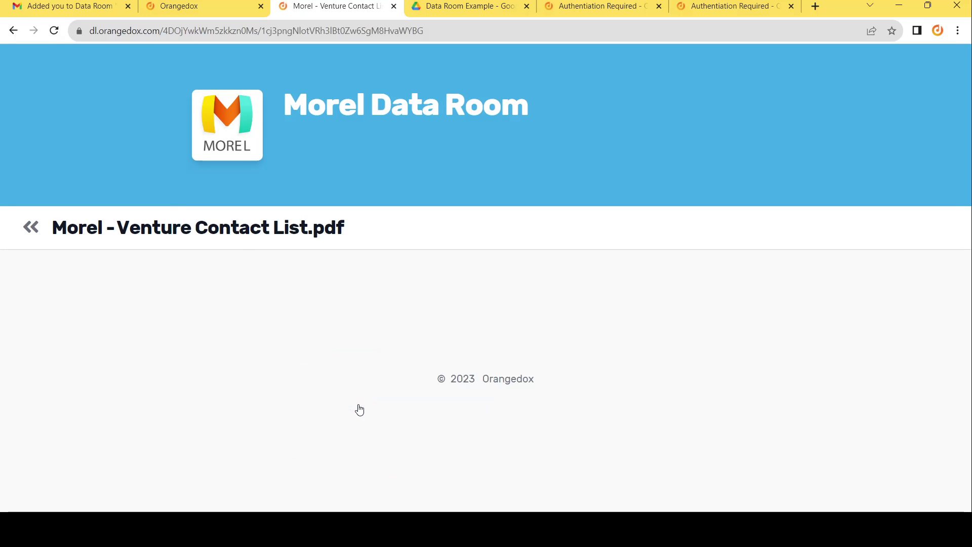
pyautogui.moveTo(968, 126); pyautogui.dragTo(969, 155)
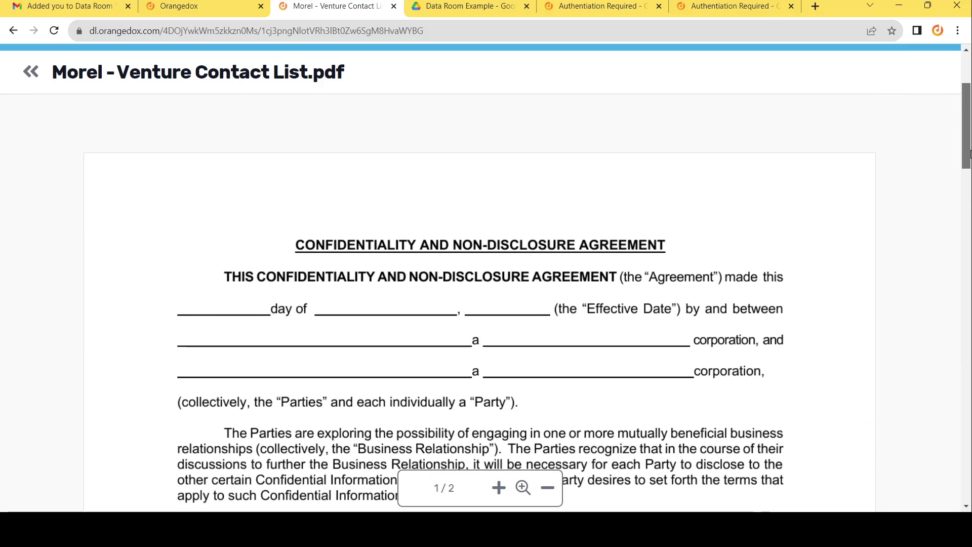
pyautogui.click(33, 75)
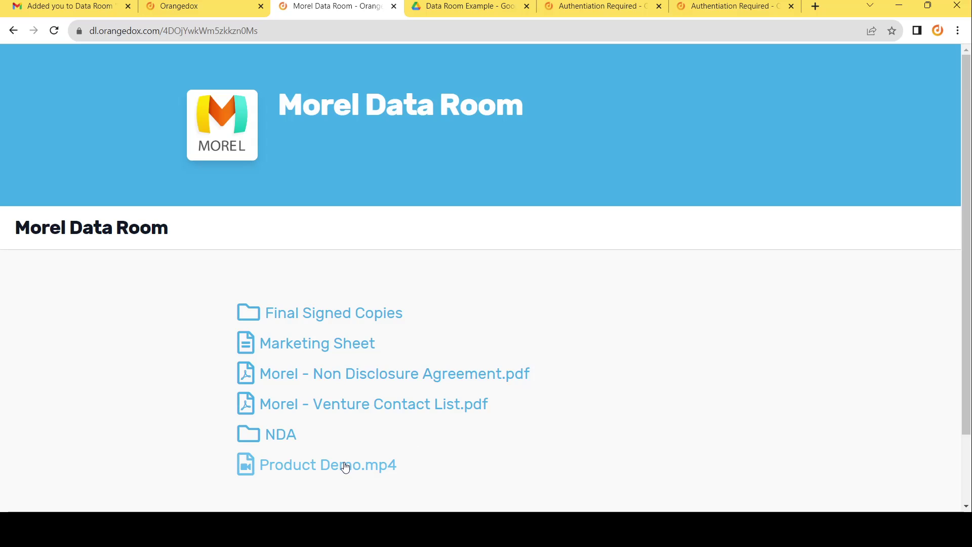
pyautogui.click(346, 467)
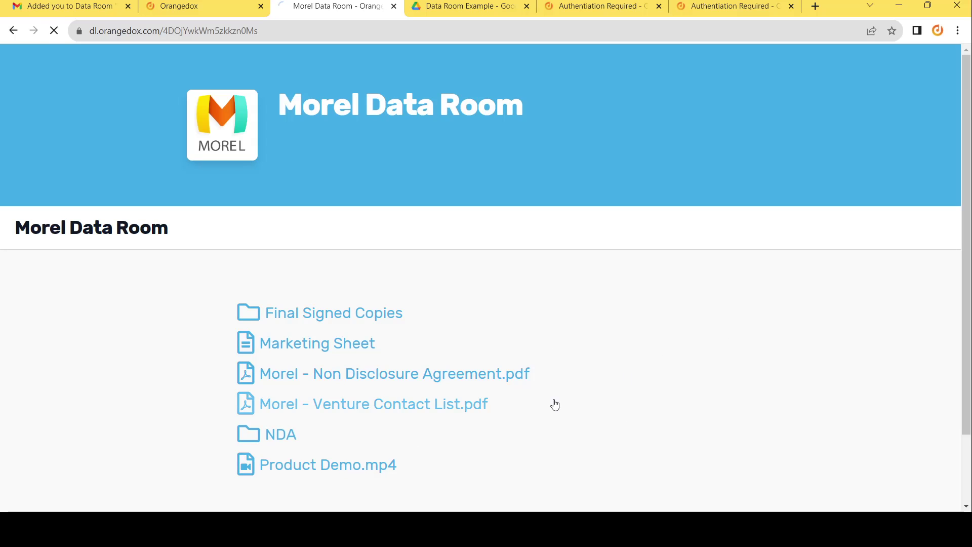
pyautogui.scroll(-1, 968, 225)
pyautogui.scroll(-1, 968, 224)
pyautogui.click(205, 9)
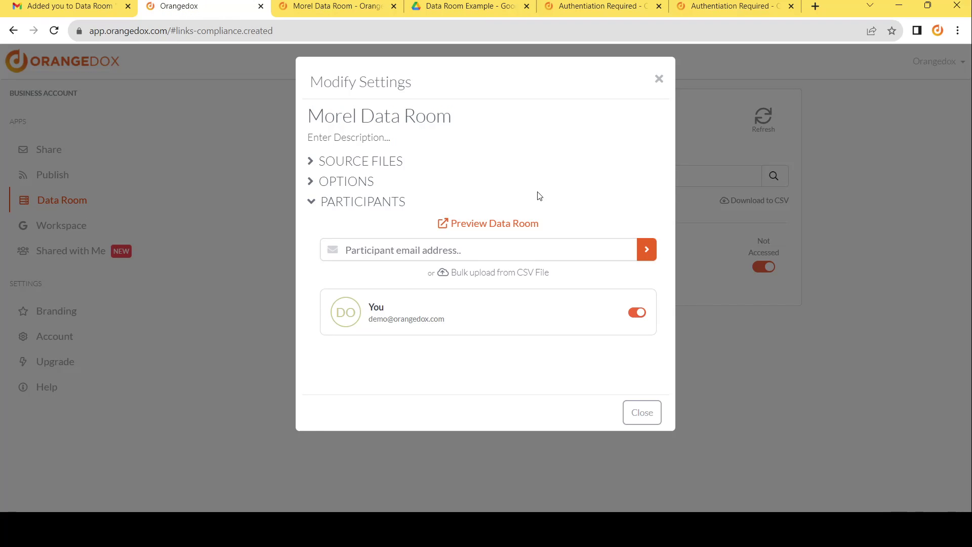
# - Add a participant's e-mail address to Morel Data Room and confirm sending access
pyautogui.click(458, 253)
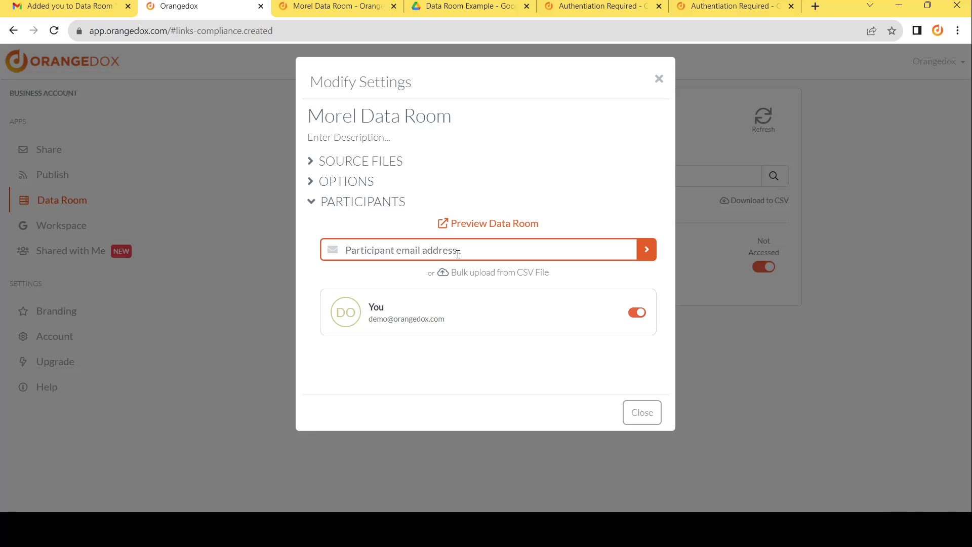
pyautogui.click(432, 284)
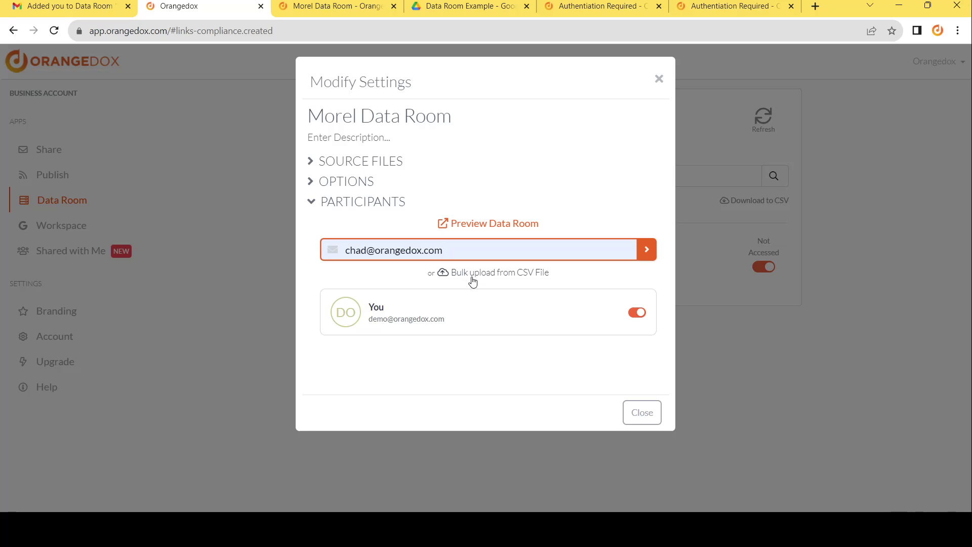
pyautogui.click(646, 256)
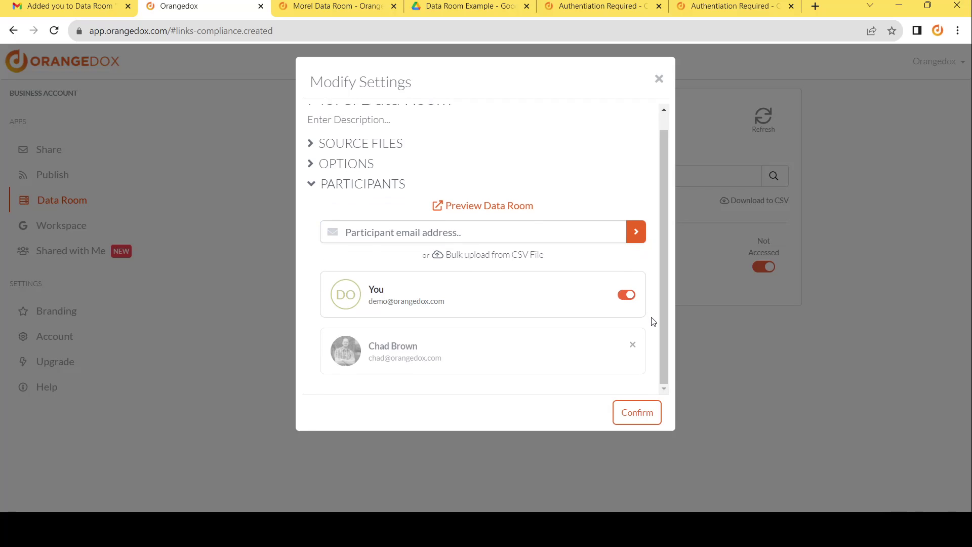
pyautogui.click(637, 419)
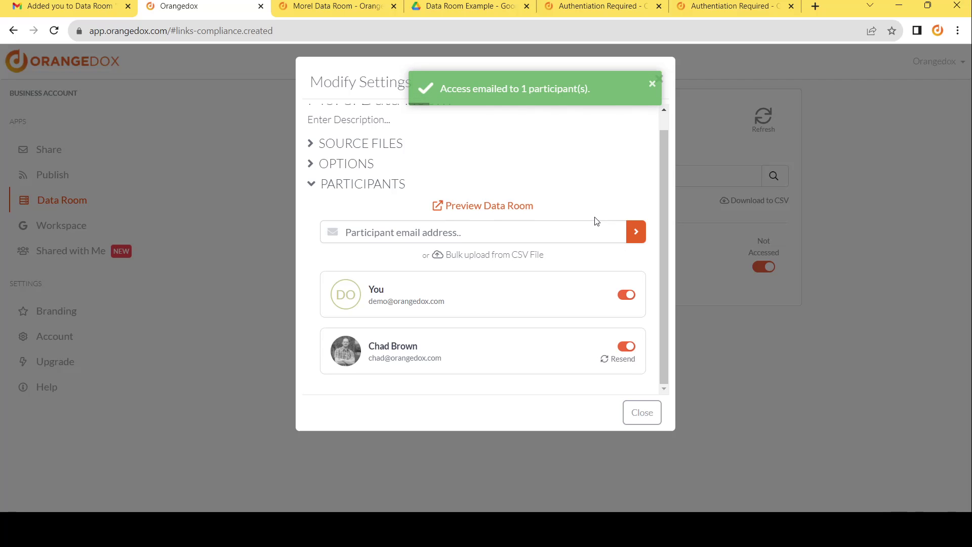
pyautogui.click(83, 11)
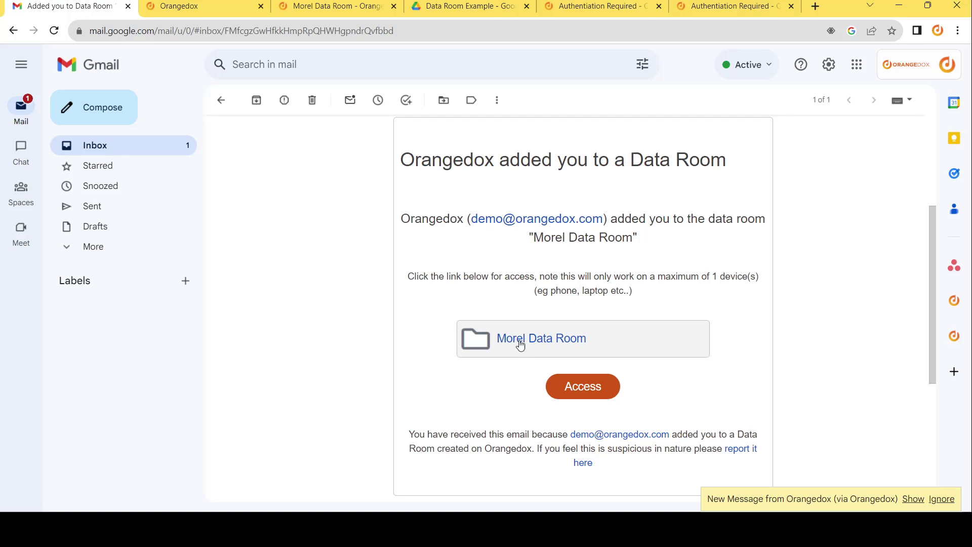
# - Bring up the Confirm Access page showing a 1-device limit and 90 days
pyautogui.click(606, 7)
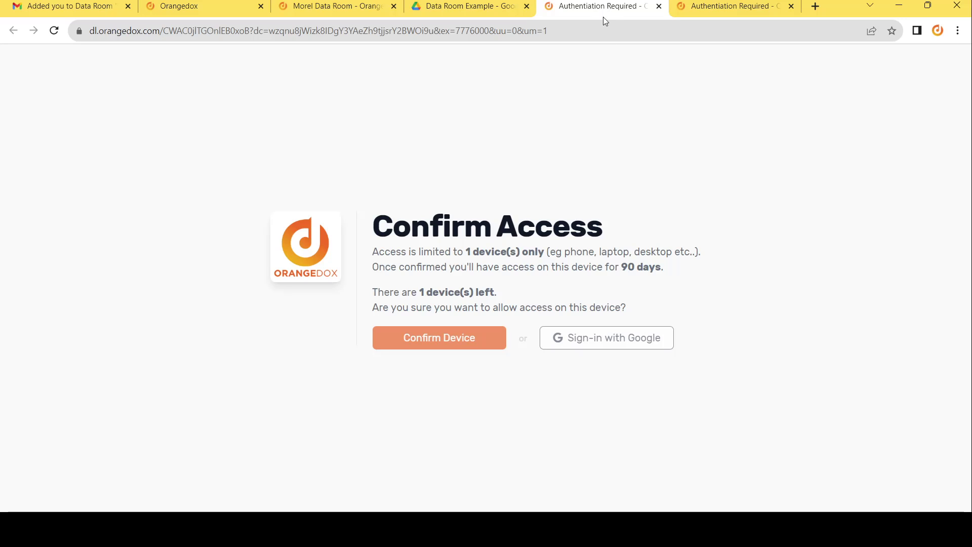
# - View the Access Denied page for an extra device, then close the room settings
pyautogui.click(732, 7)
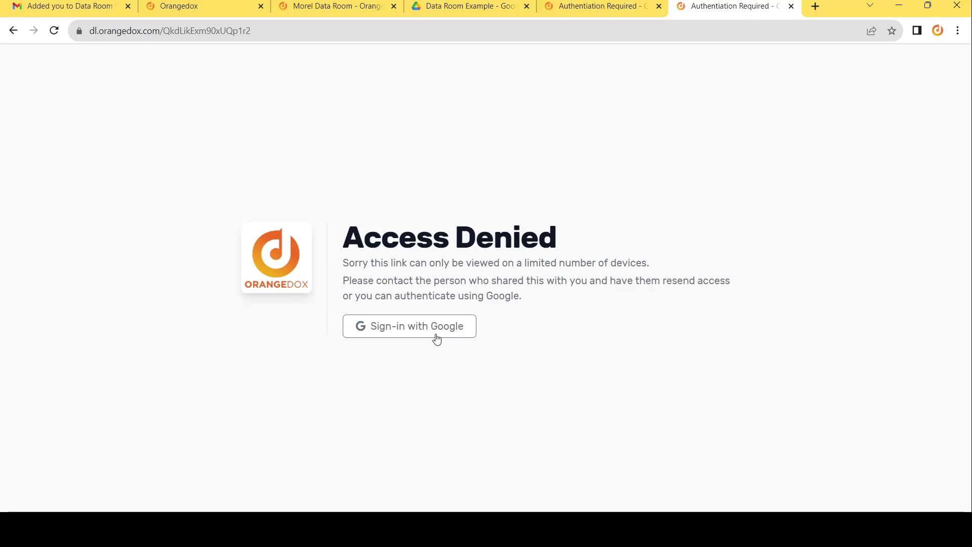
pyautogui.click(201, 14)
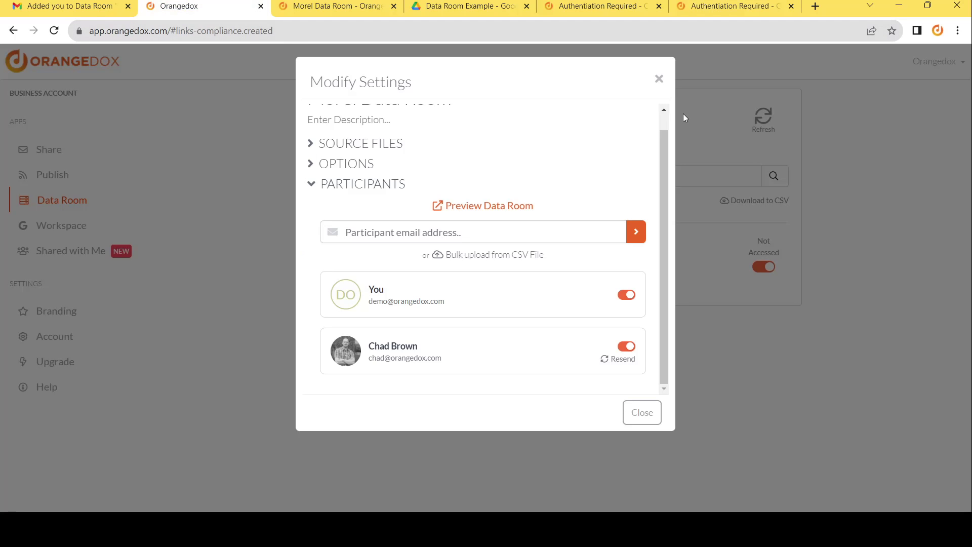
pyautogui.click(659, 81)
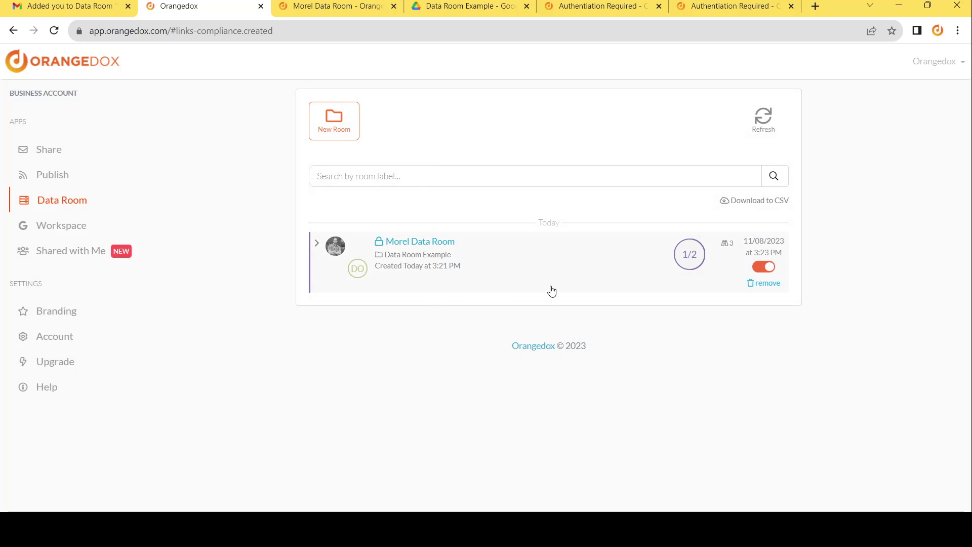
# - Show who viewed the Morel Data Room and open the Venture Contact List's detailed metrics
pyautogui.click(611, 264)
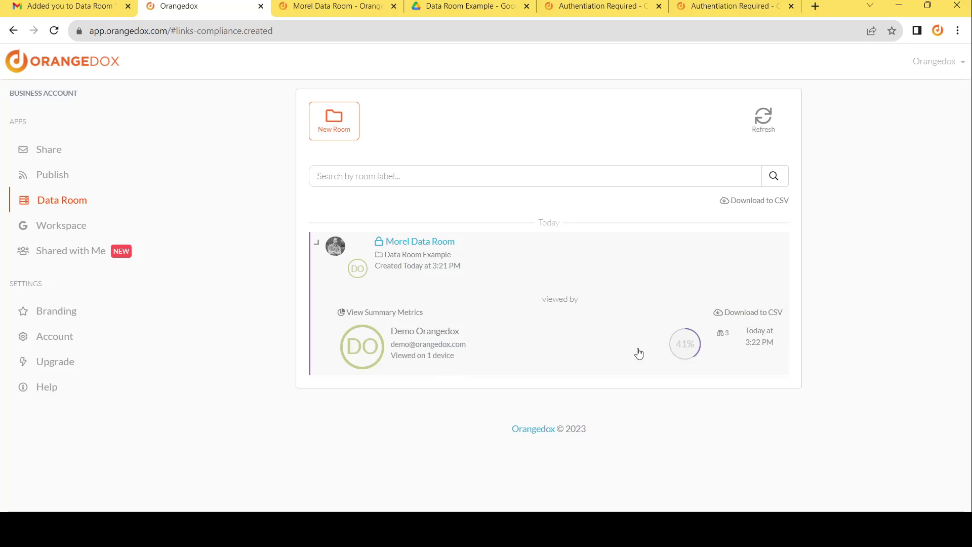
pyautogui.click(722, 334)
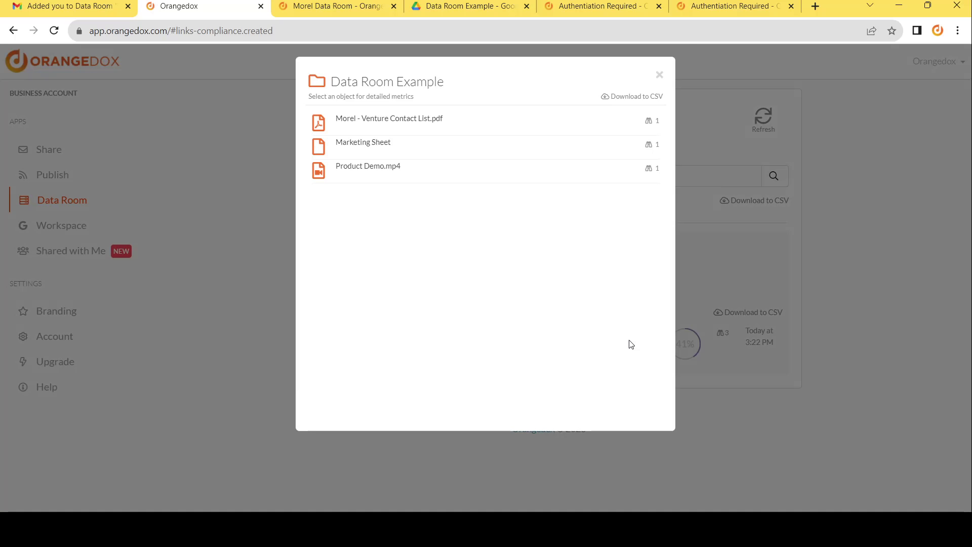
pyautogui.click(361, 120)
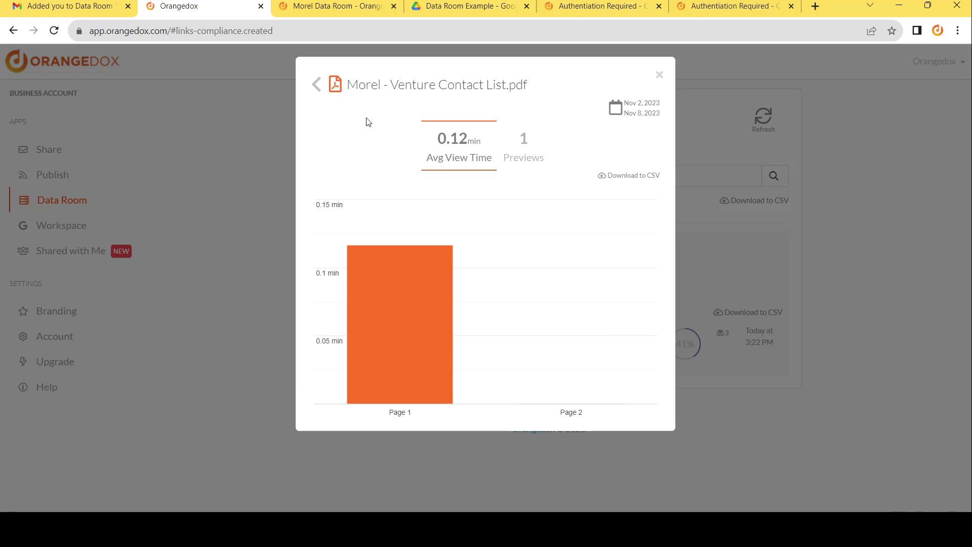
# - Chart the PDF's previews per day and break down the Nov 8 previews by hour
pyautogui.click(516, 159)
pyautogui.moveTo(640, 204)
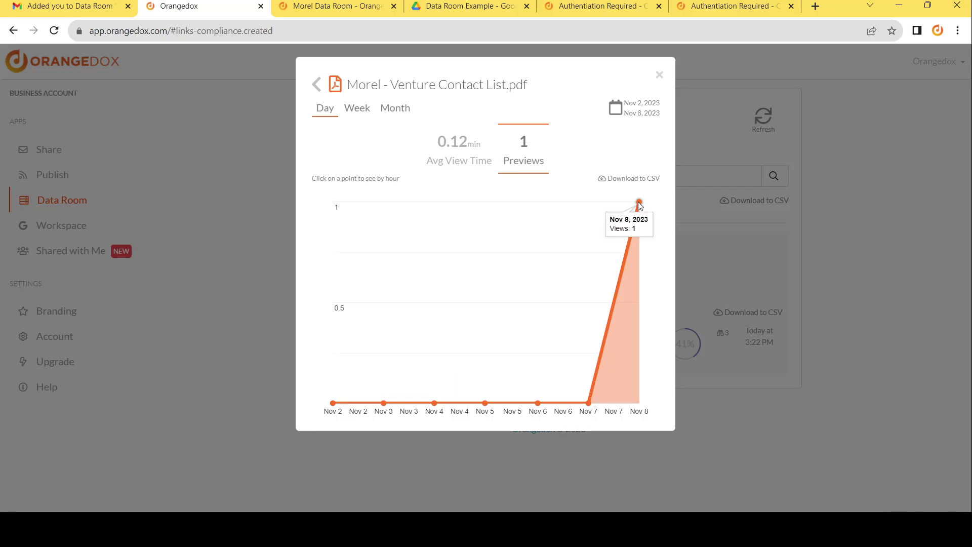
pyautogui.click(640, 204)
pyautogui.moveTo(532, 245)
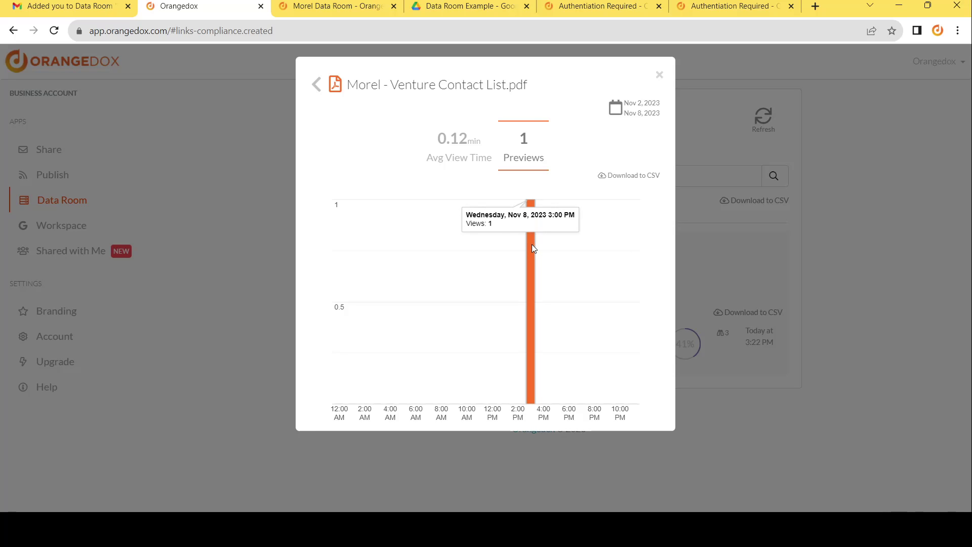
pyautogui.click(317, 86)
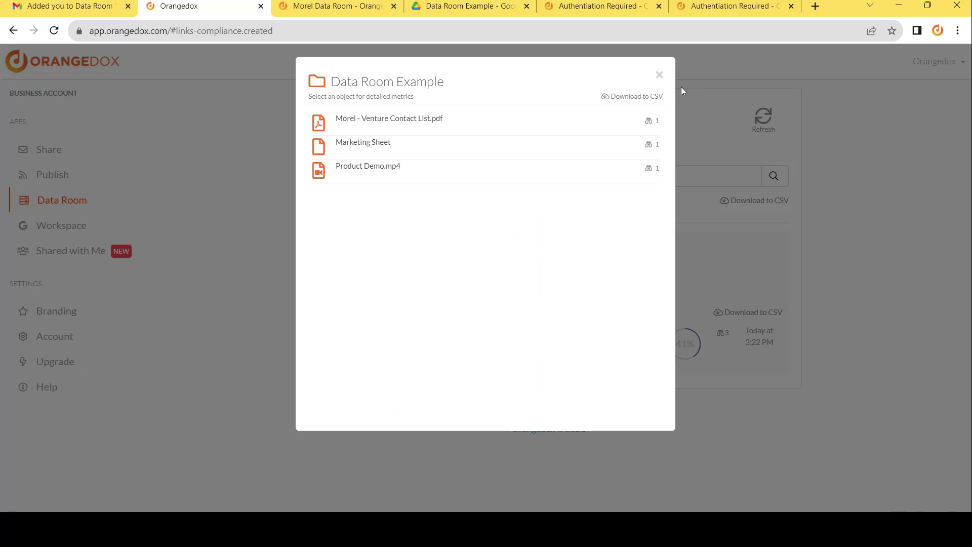
pyautogui.click(661, 75)
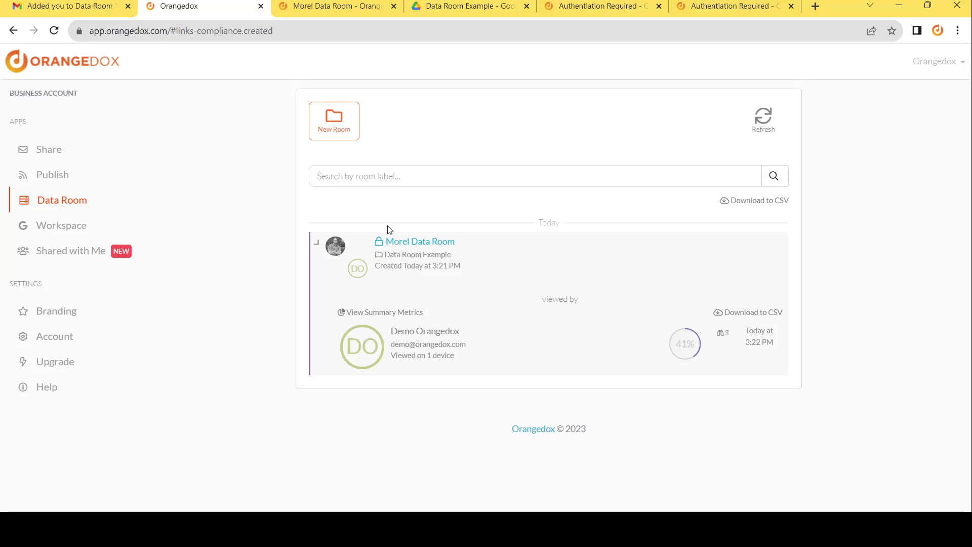
# - Turn the participant's Morel Data Room access off and back on, then confirm resending their access email
pyautogui.click(512, 253)
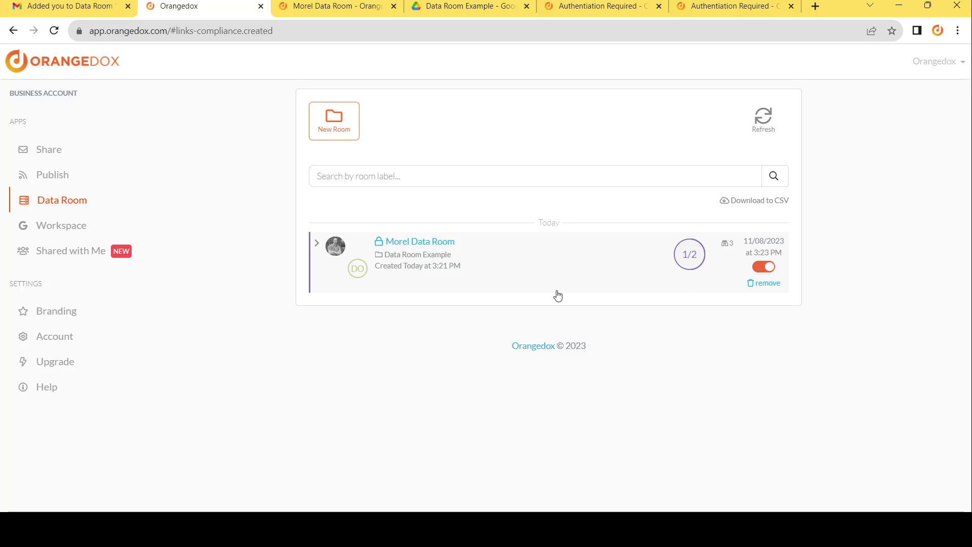
pyautogui.click(424, 246)
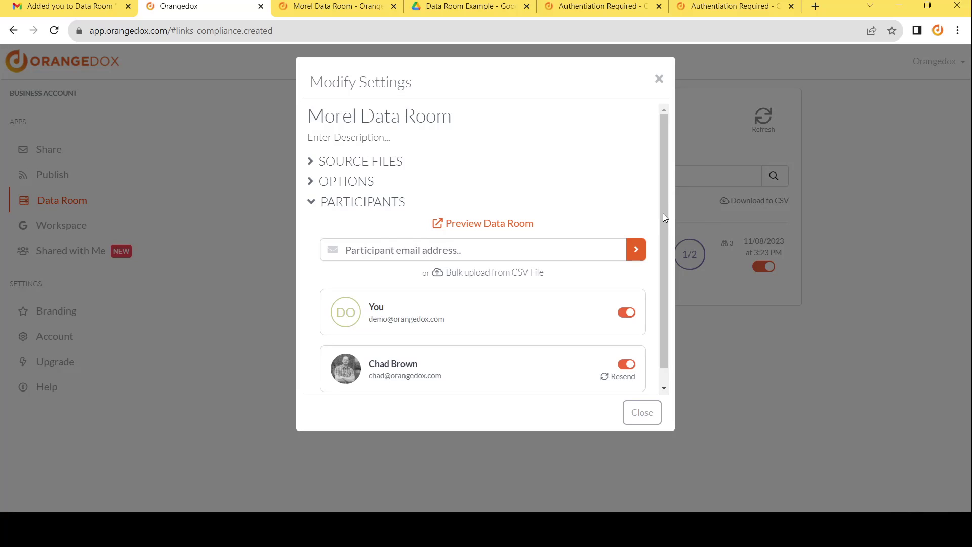
pyautogui.scroll(-1, 663, 214)
pyautogui.click(626, 347)
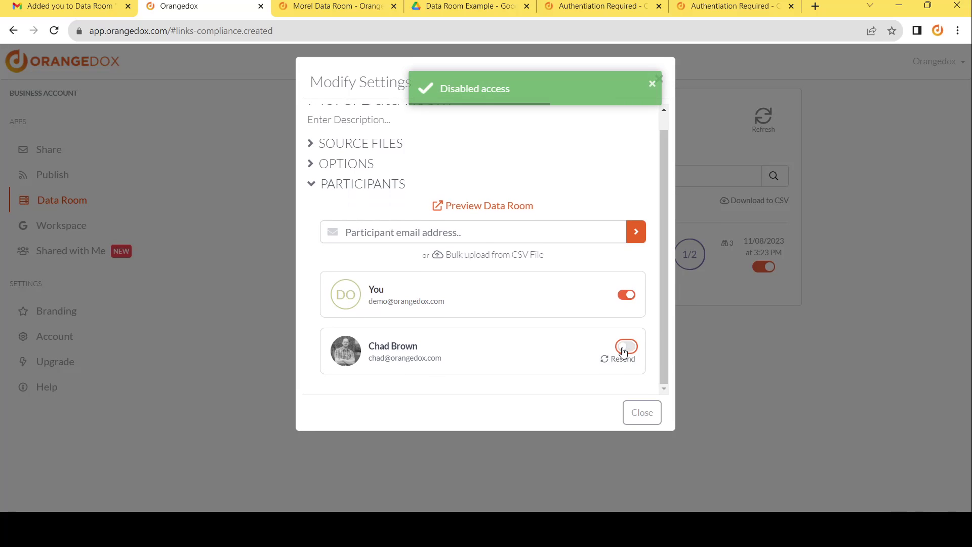
pyautogui.click(628, 348)
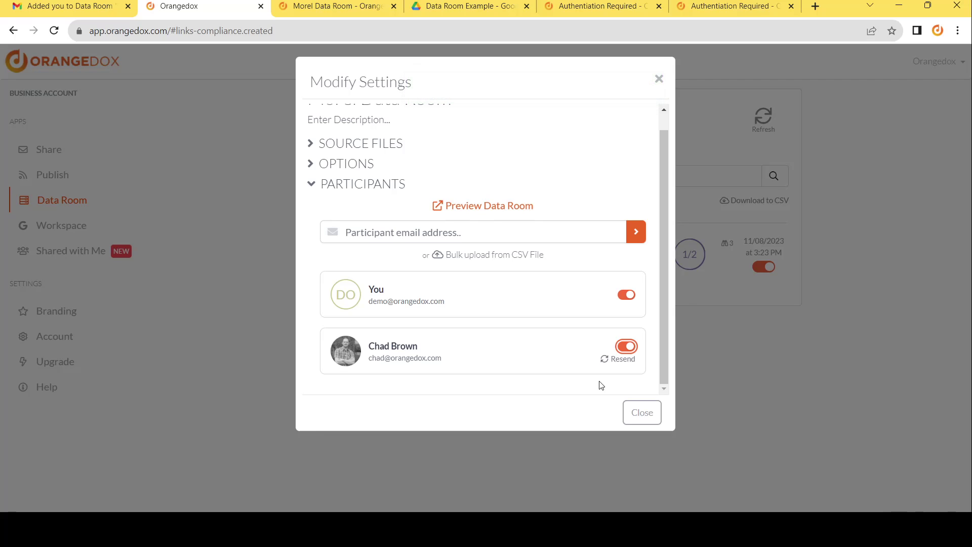
pyautogui.click(622, 360)
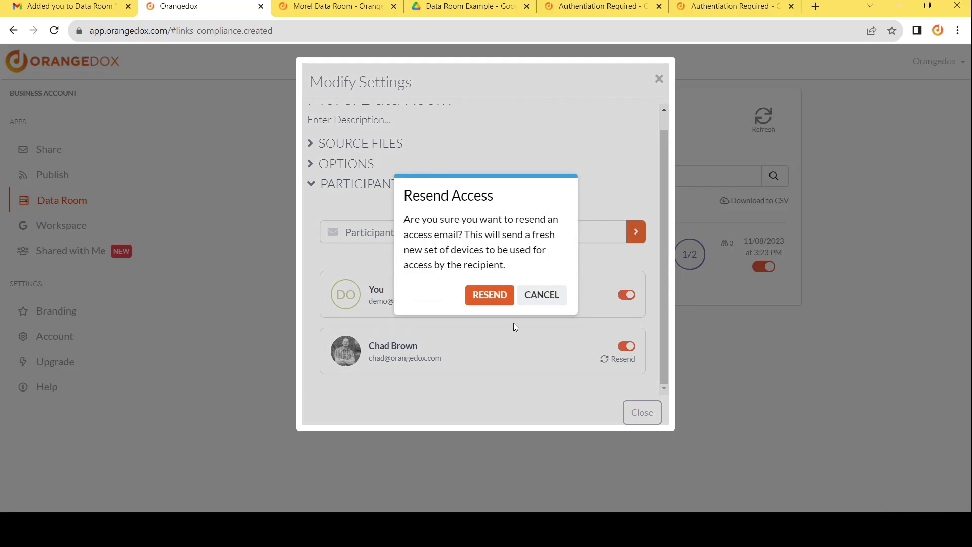
pyautogui.click(483, 298)
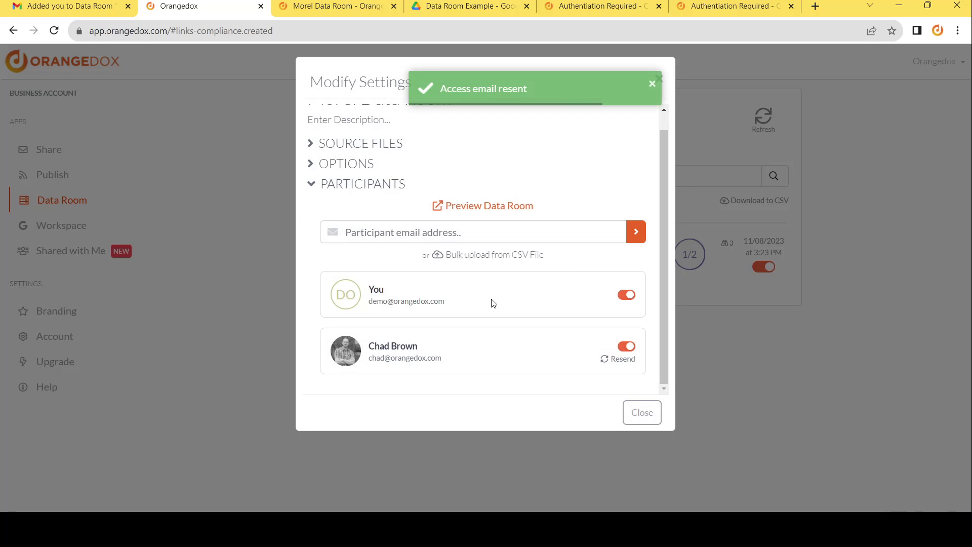